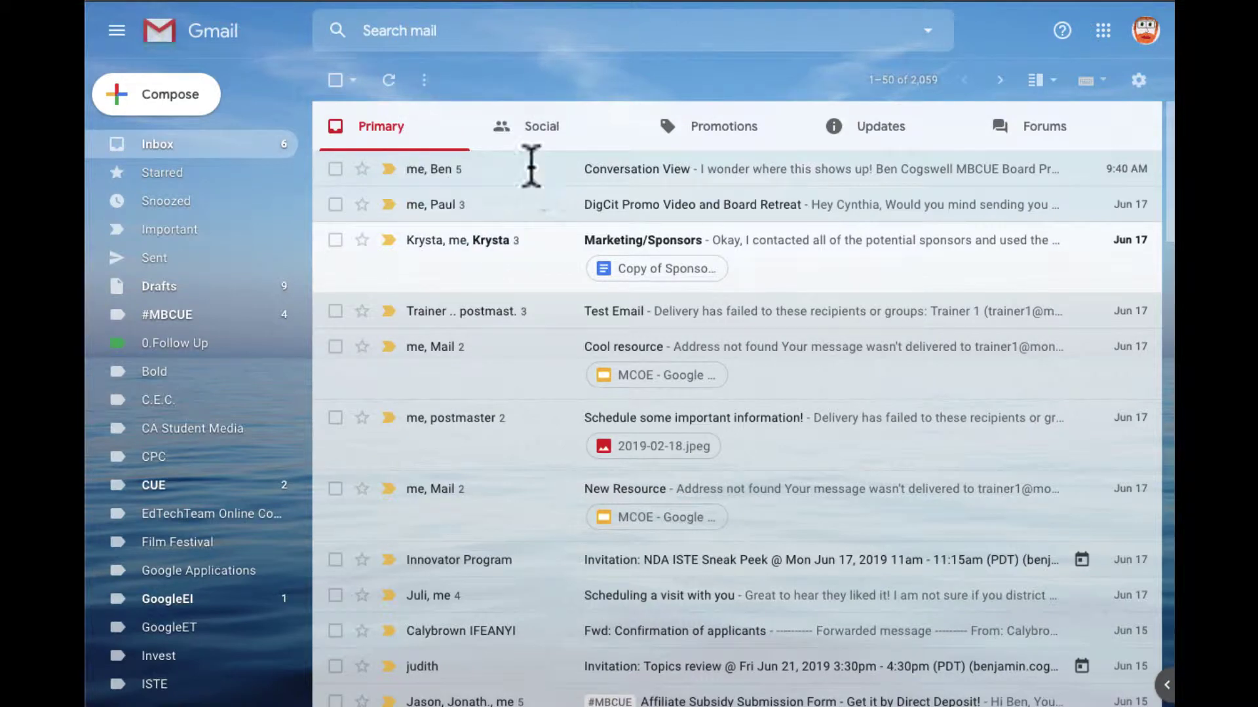
# Open the Conversation View email thread from the inbox.
pyautogui.click(552, 193)
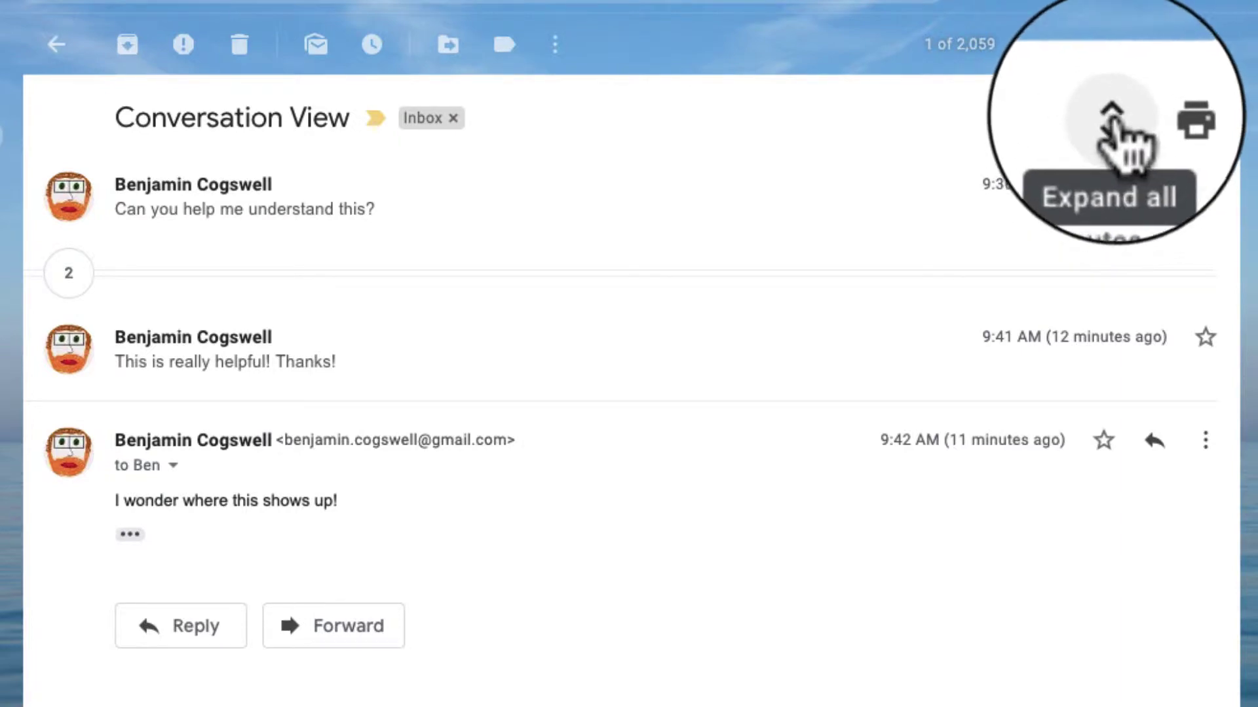
pyautogui.click(1113, 120)
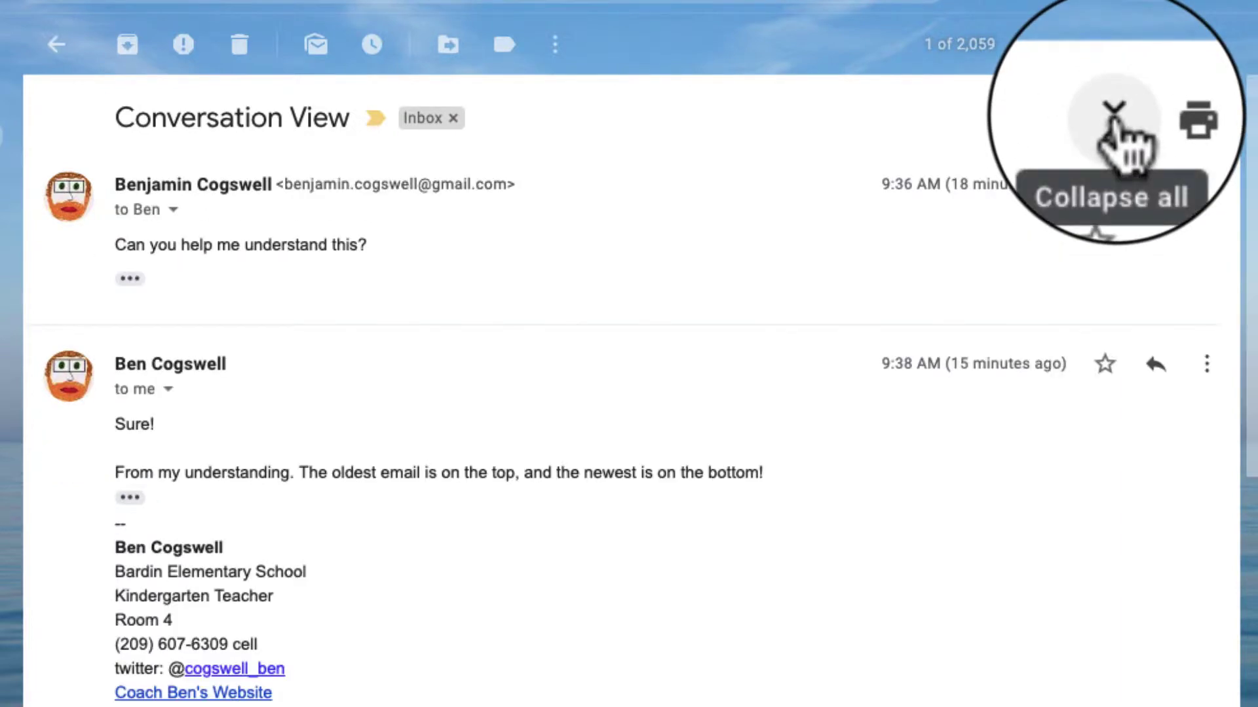
pyautogui.scroll(-9, 899, 482)
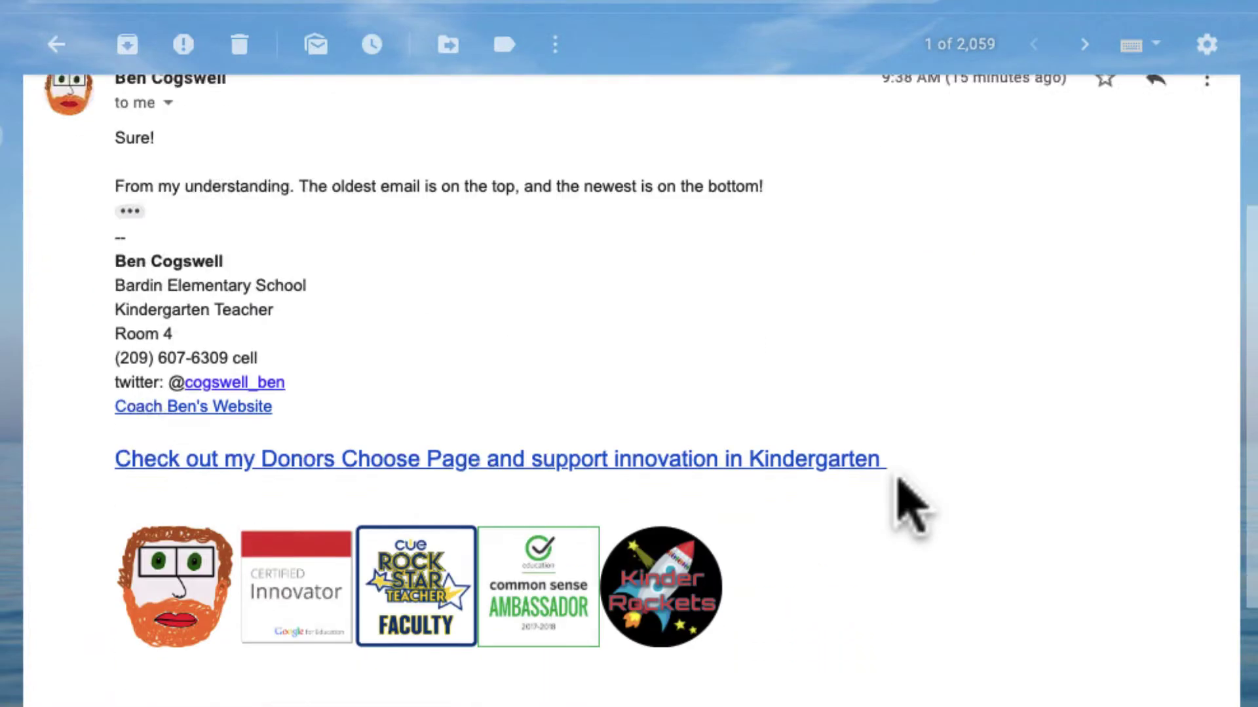
pyautogui.scroll(-3, 898, 481)
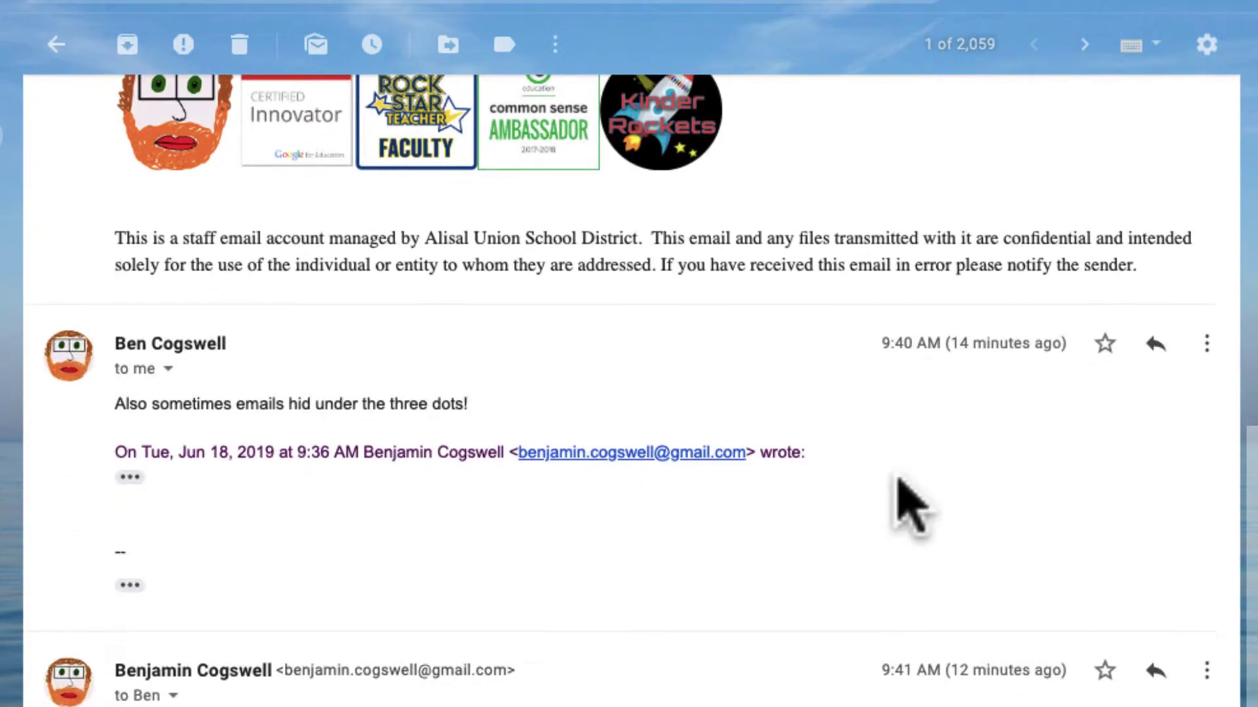
pyautogui.scroll(-4, 912, 504)
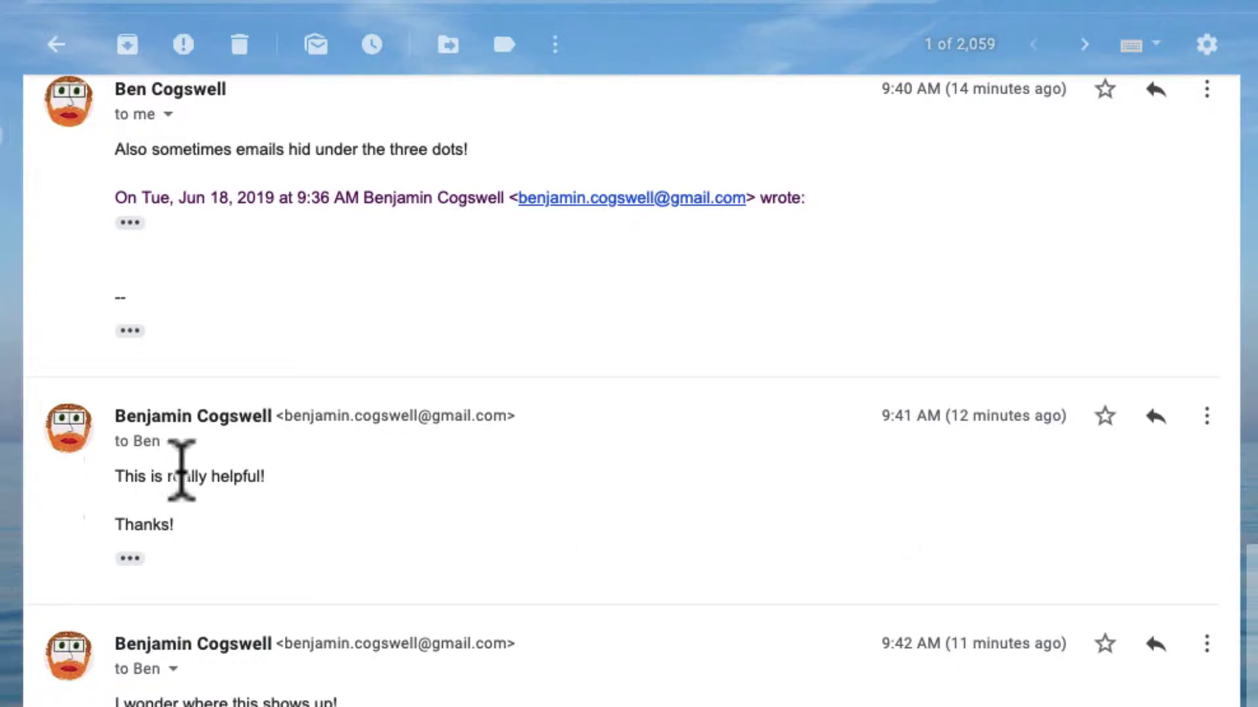
pyautogui.scroll(1, 339, 458)
pyautogui.scroll(2, 337, 455)
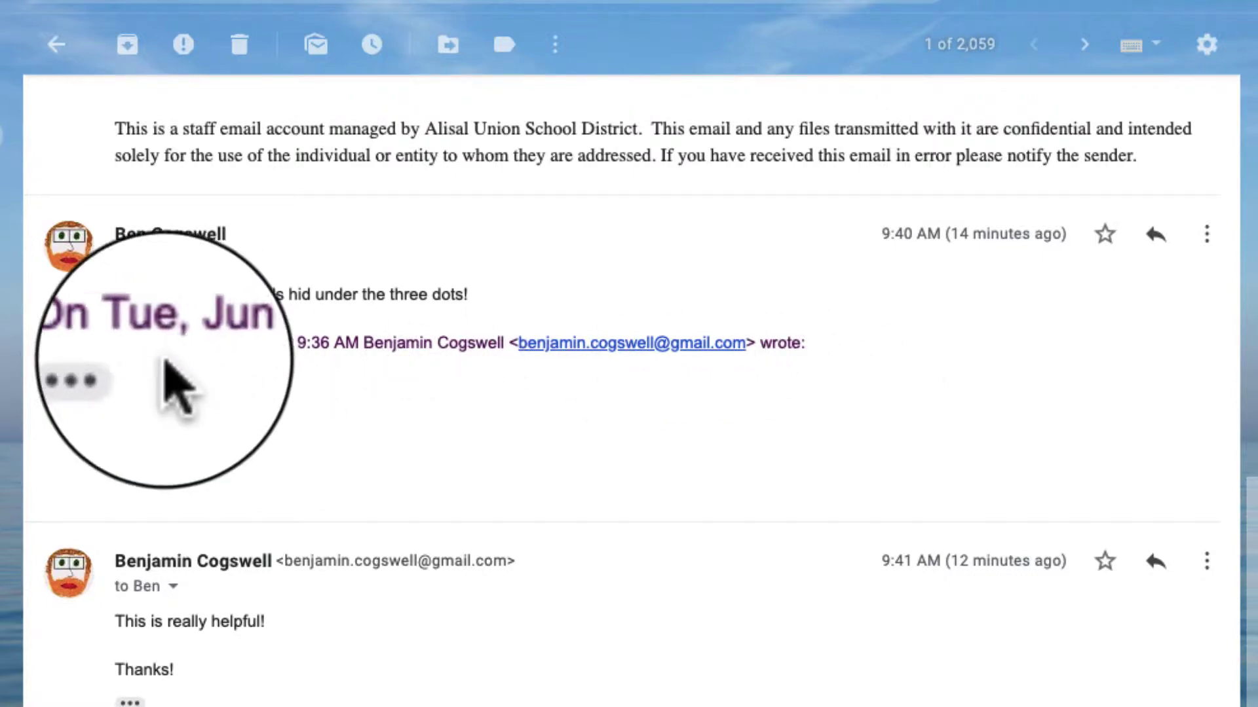
pyautogui.click(131, 368)
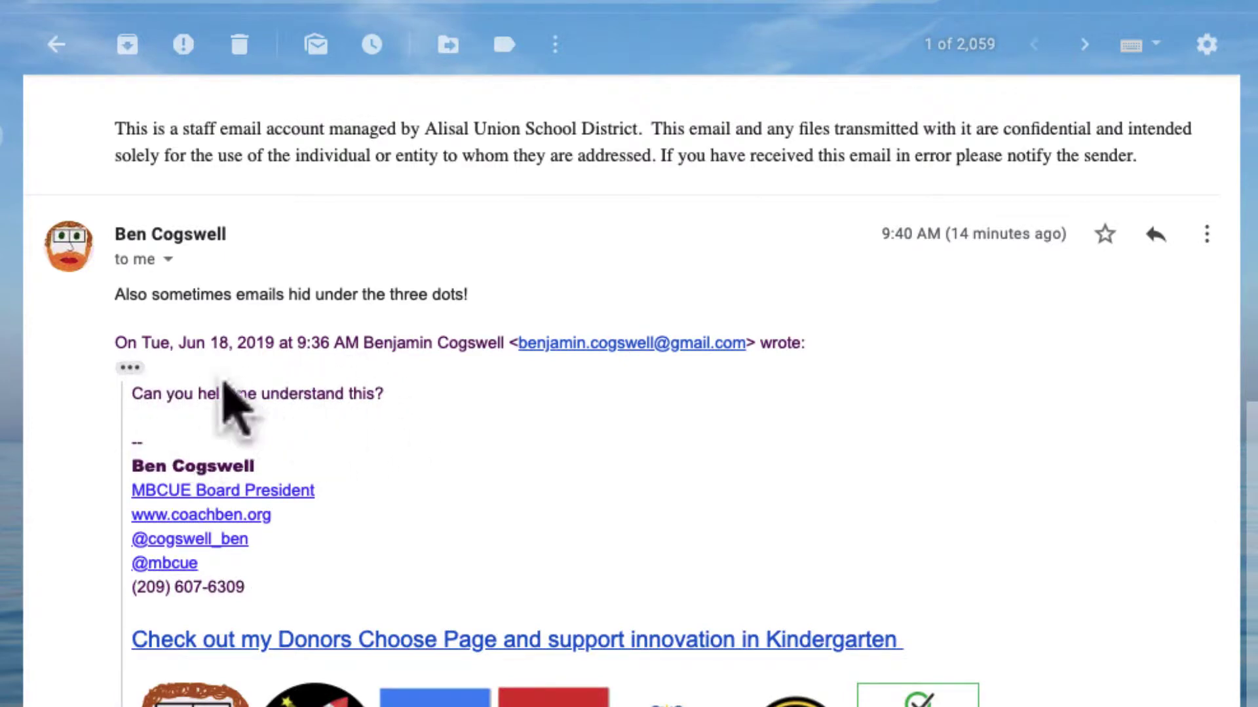
pyautogui.click(130, 368)
pyautogui.scroll(10, 327, 393)
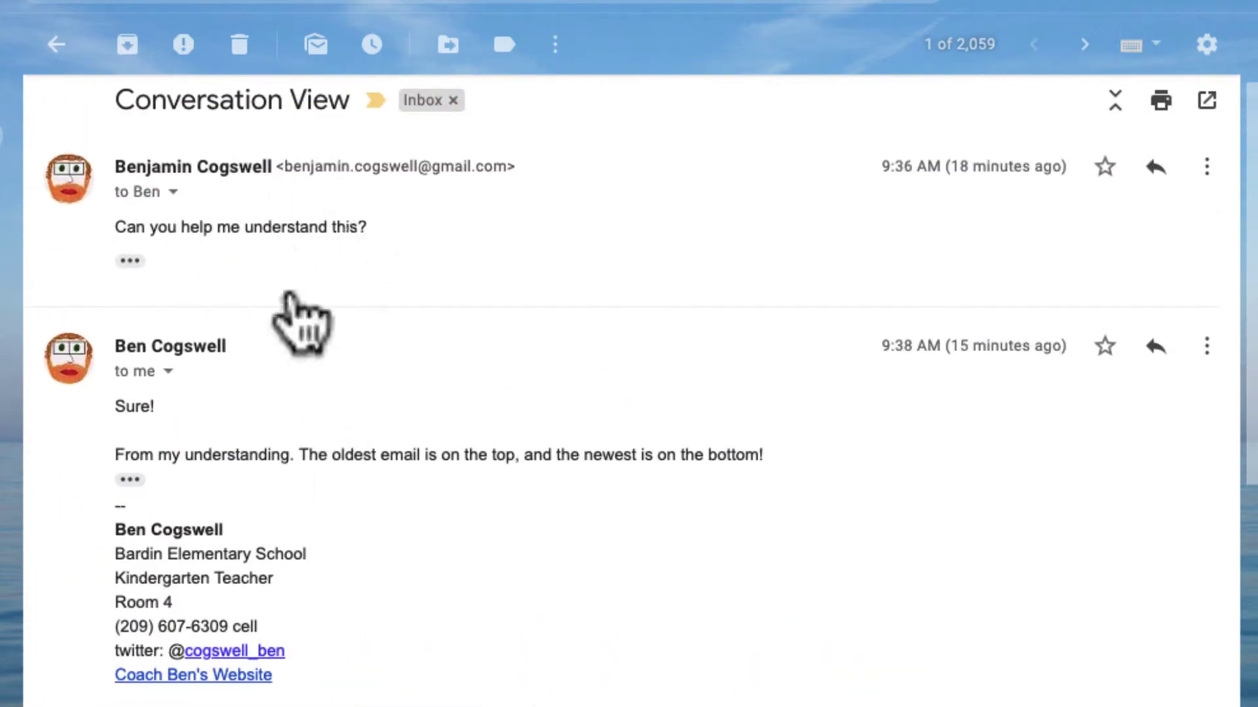
pyautogui.scroll(-9, 351, 491)
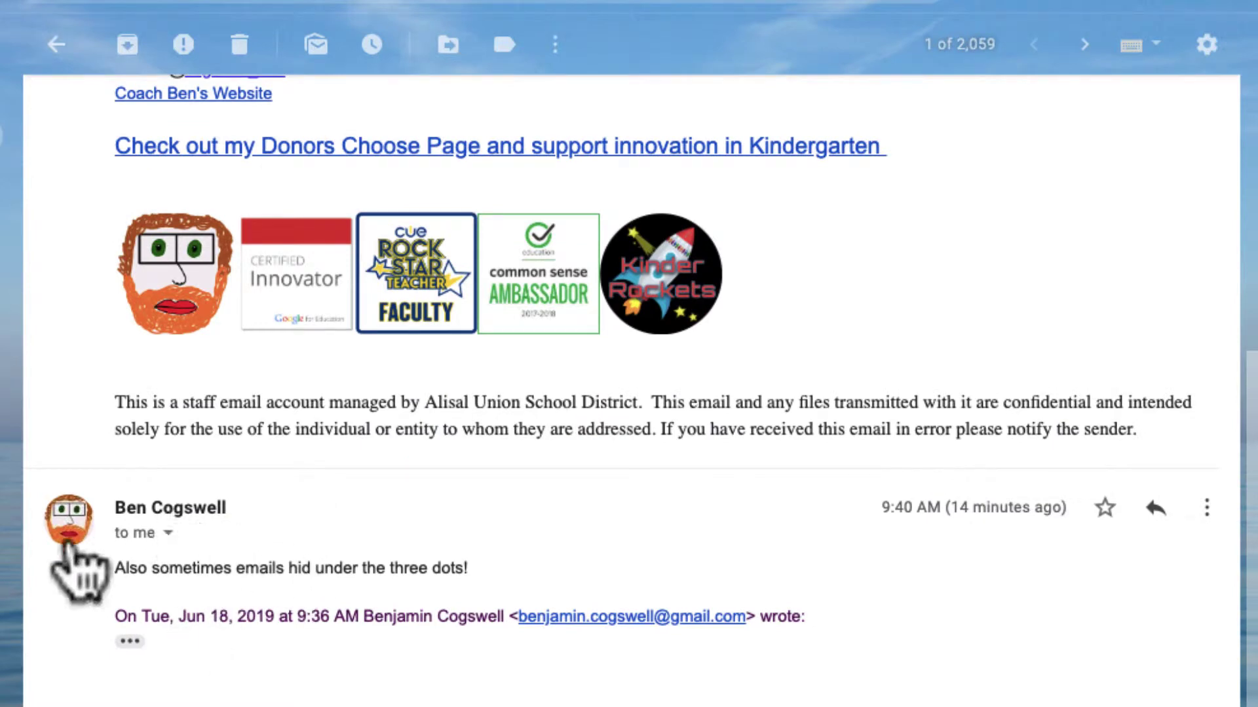
pyautogui.click(129, 641)
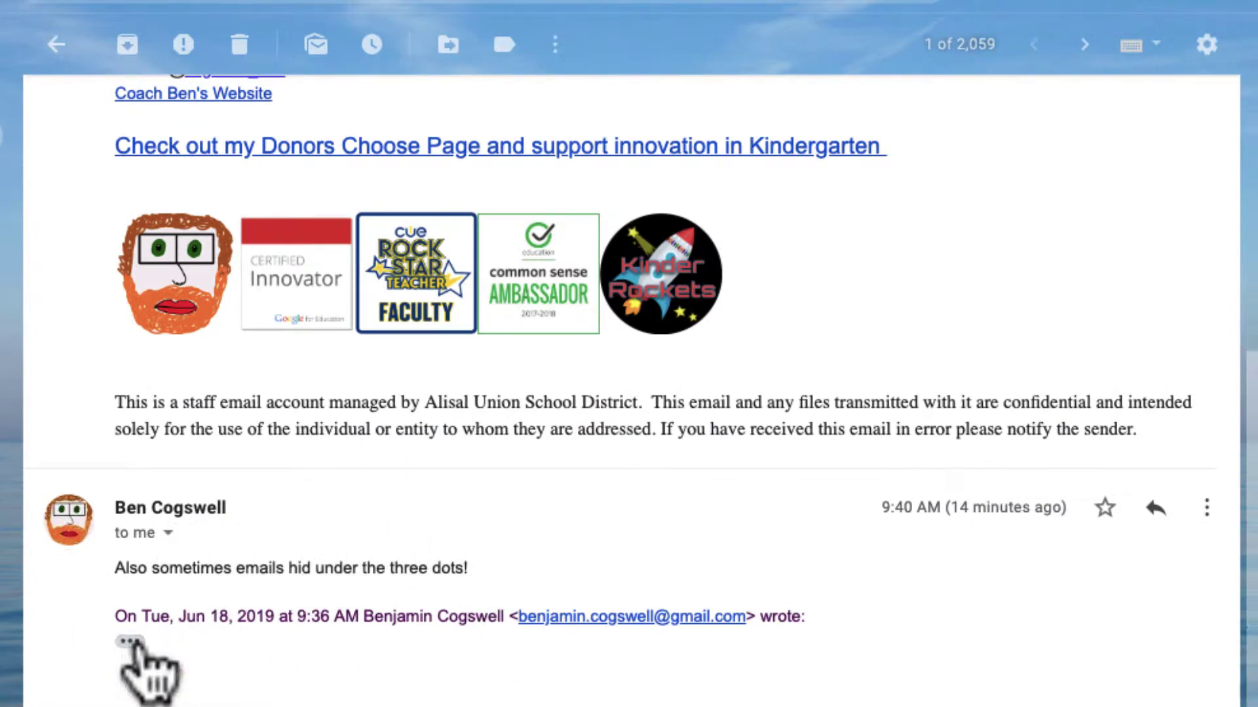
pyautogui.scroll(-2, 130, 646)
pyautogui.click(129, 628)
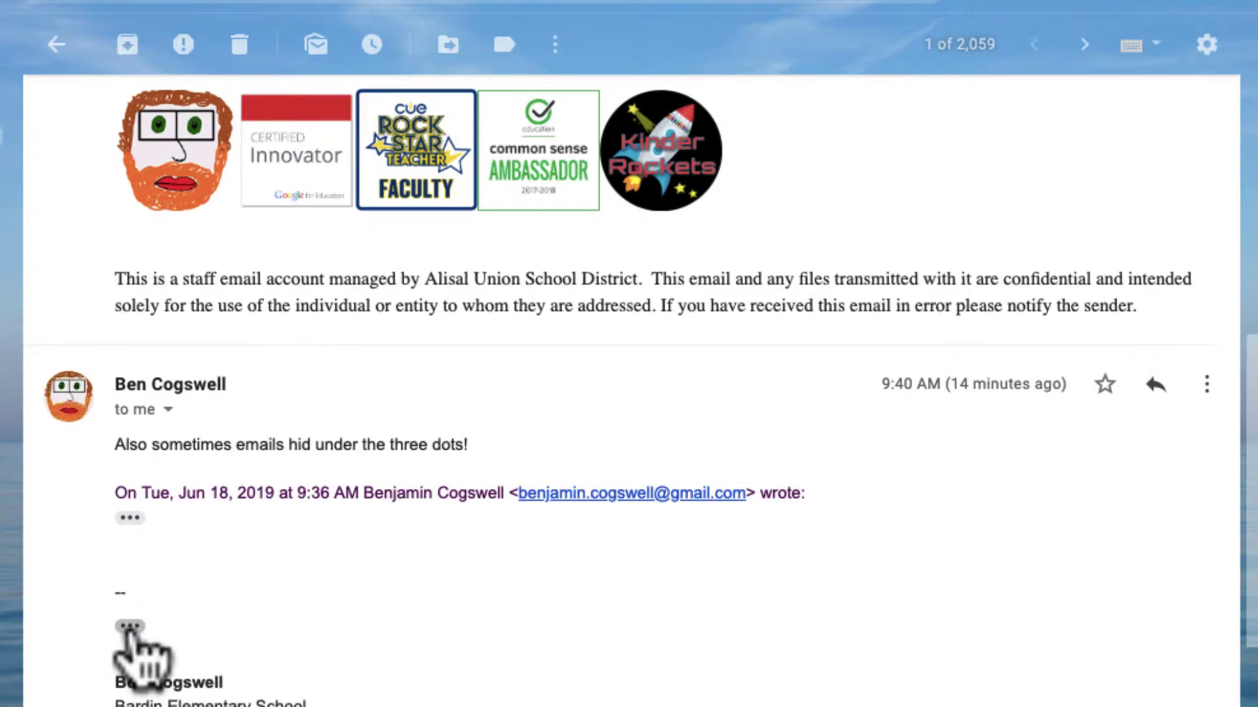
pyautogui.scroll(-5, 131, 655)
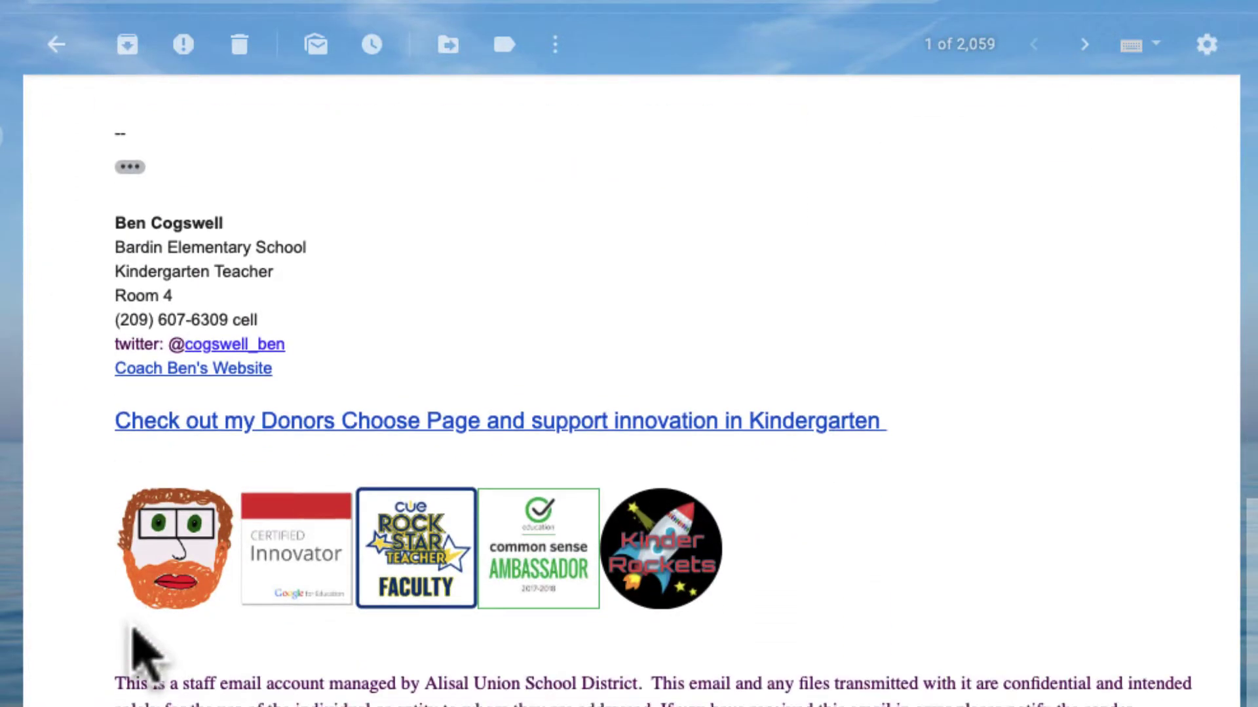
pyautogui.scroll(5, 140, 651)
pyautogui.click(130, 467)
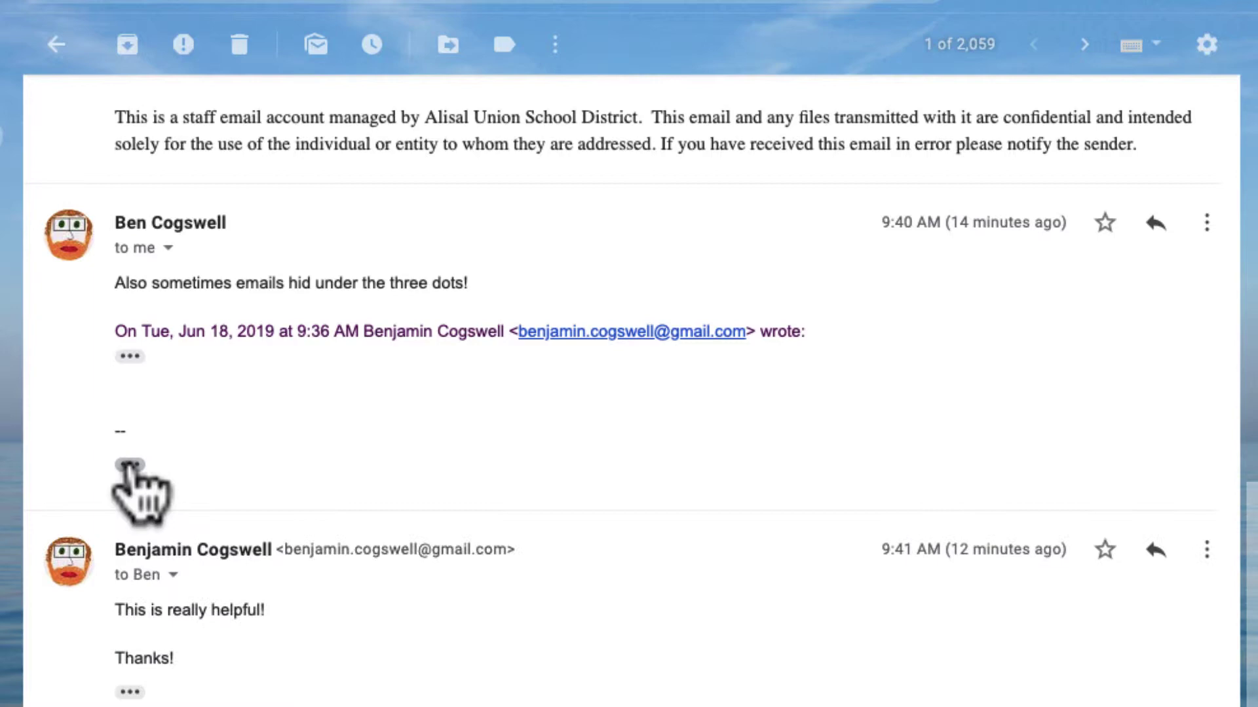
pyautogui.scroll(8, 126, 492)
pyautogui.scroll(3, 138, 483)
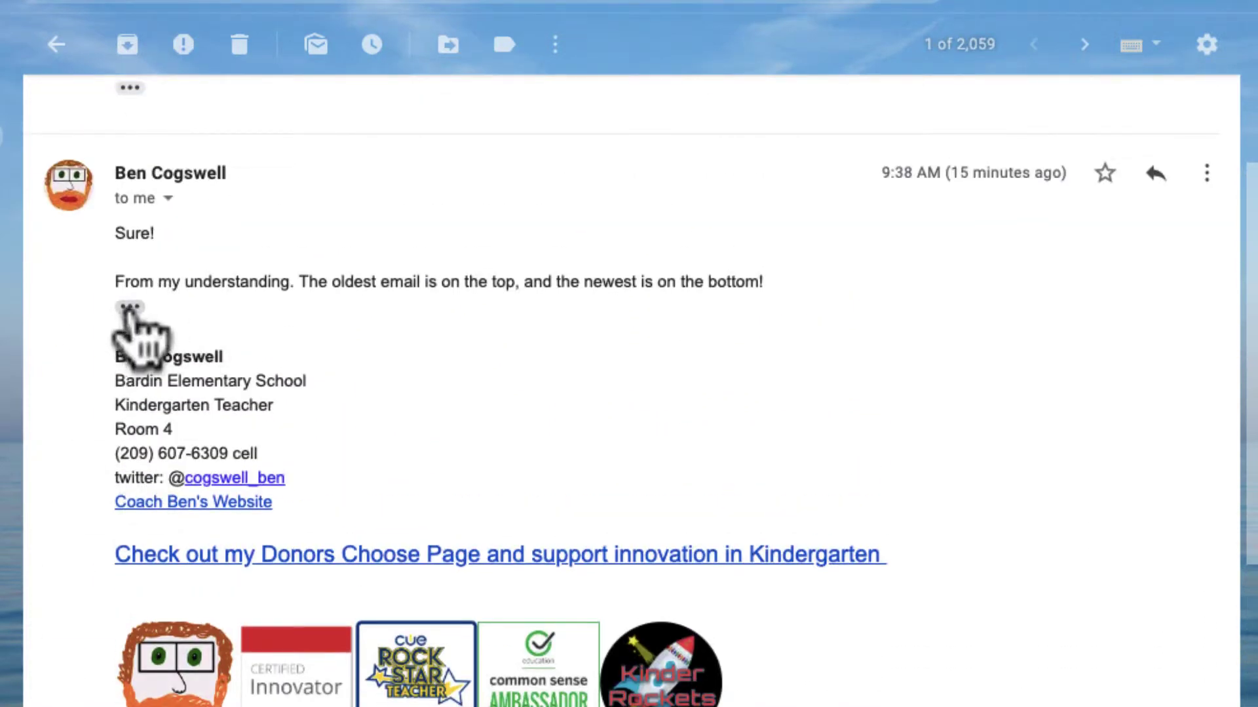
pyautogui.scroll(3, 310, 285)
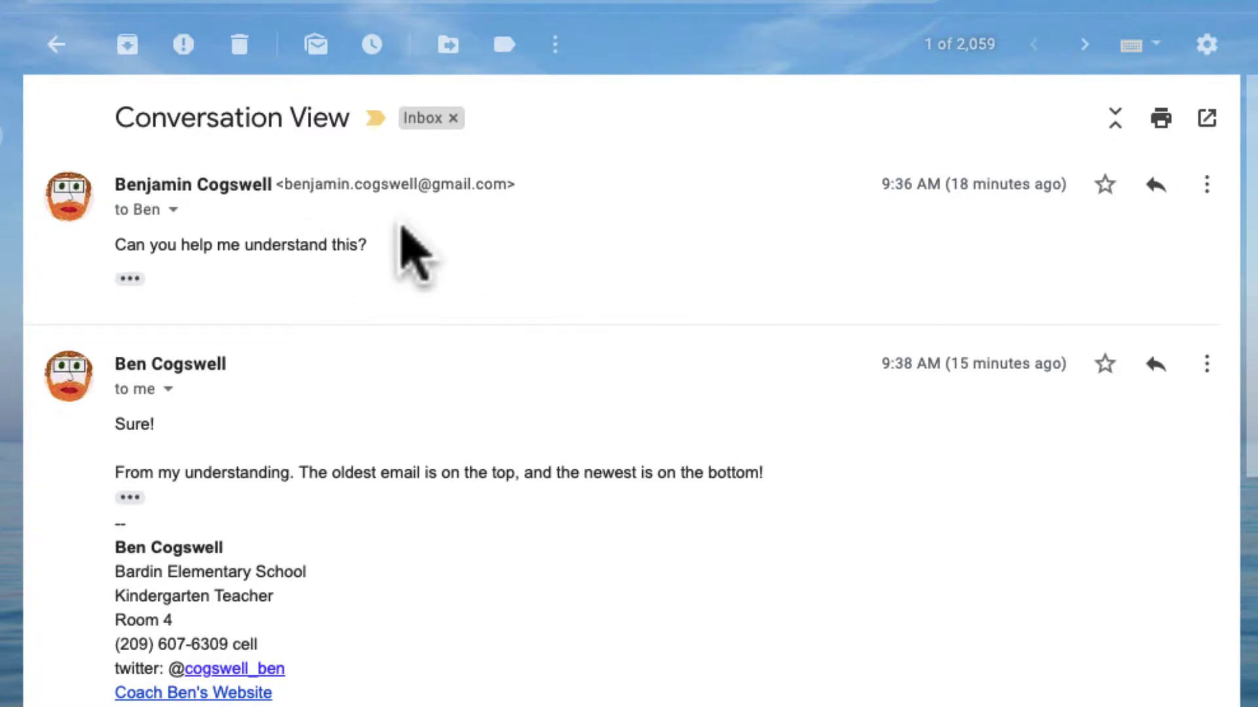
# Return to the inbox, reopen the Conversation View thread, and expand its two hidden middle replies.
pyautogui.scroll(-6, 328, 449)
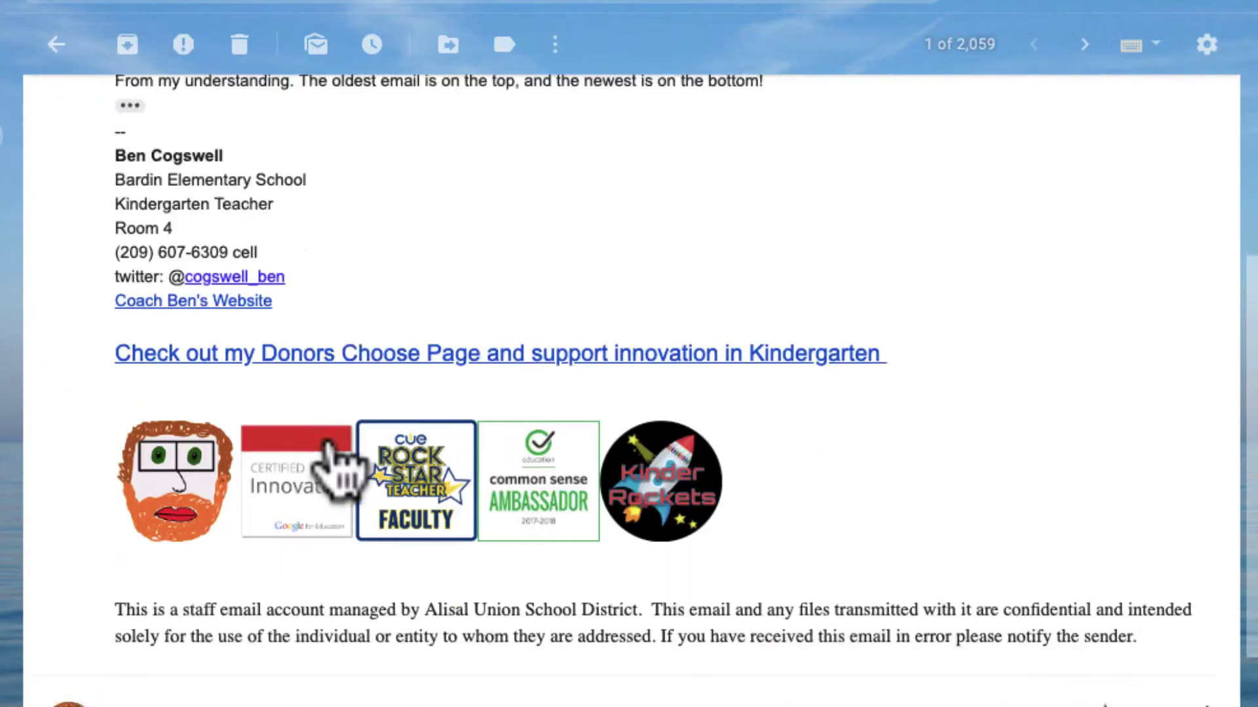
pyautogui.scroll(-10, 338, 468)
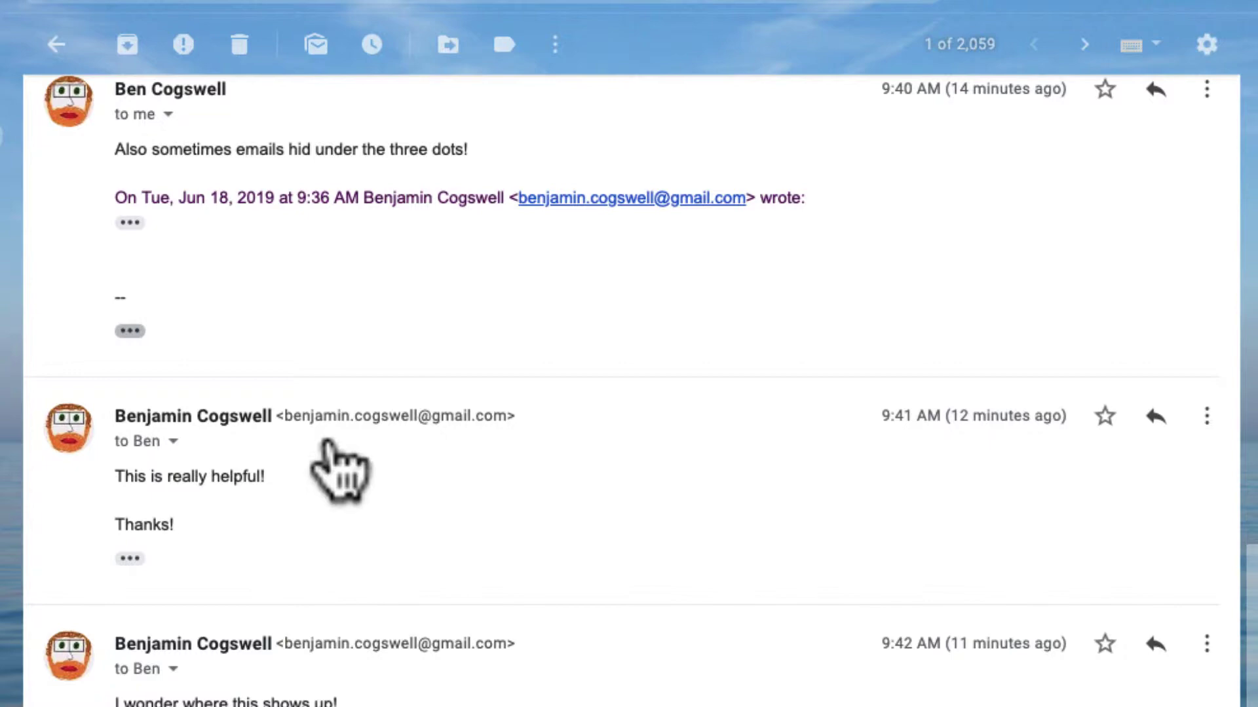
pyautogui.scroll(15, 327, 452)
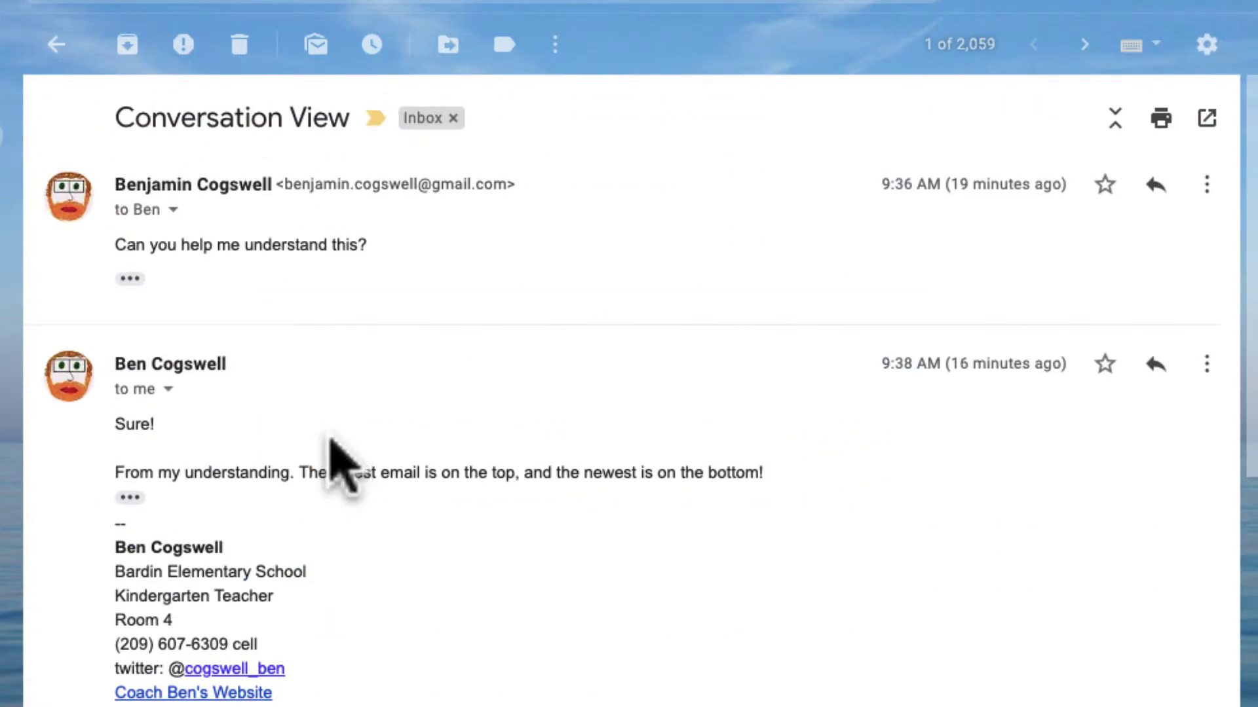
pyautogui.click(62, 55)
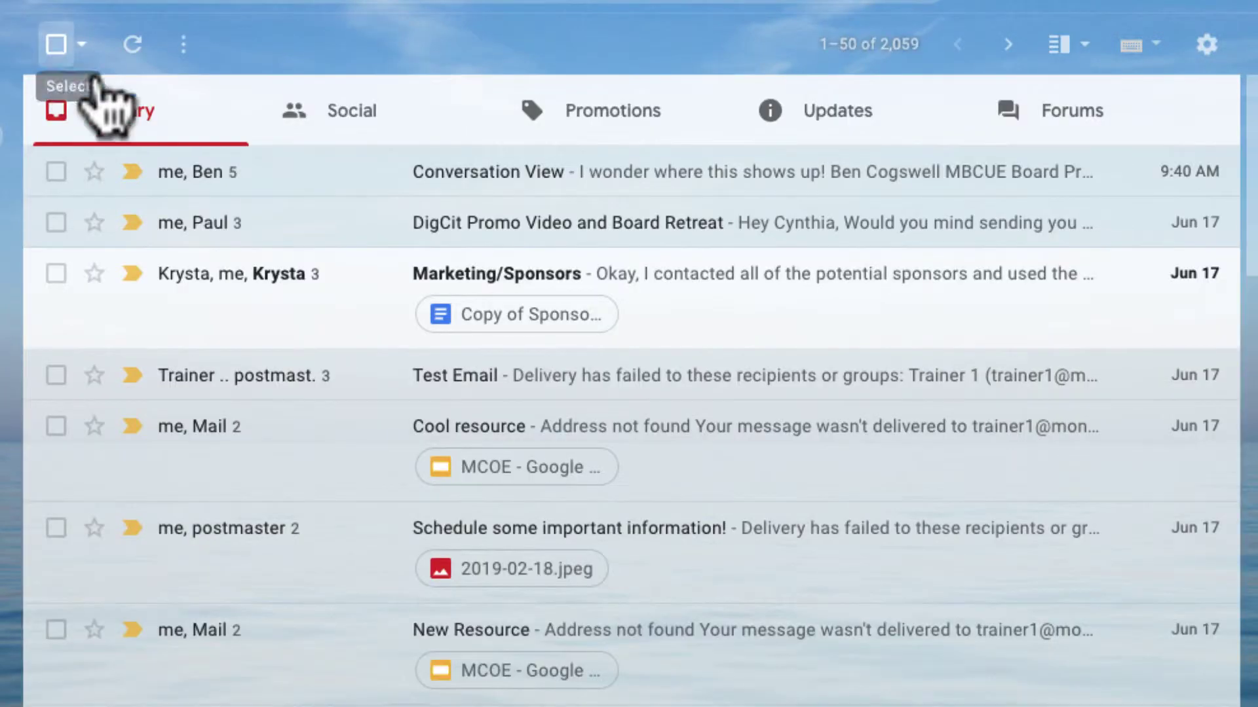
pyautogui.click(279, 171)
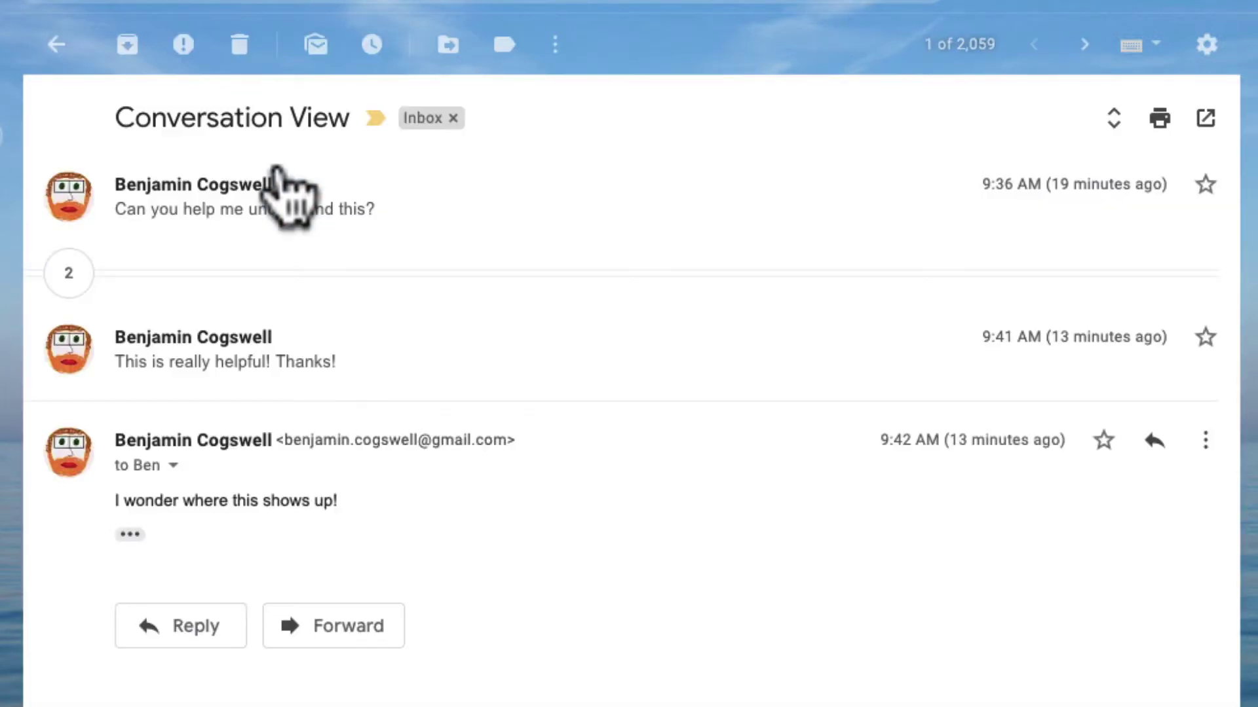
pyautogui.click(70, 275)
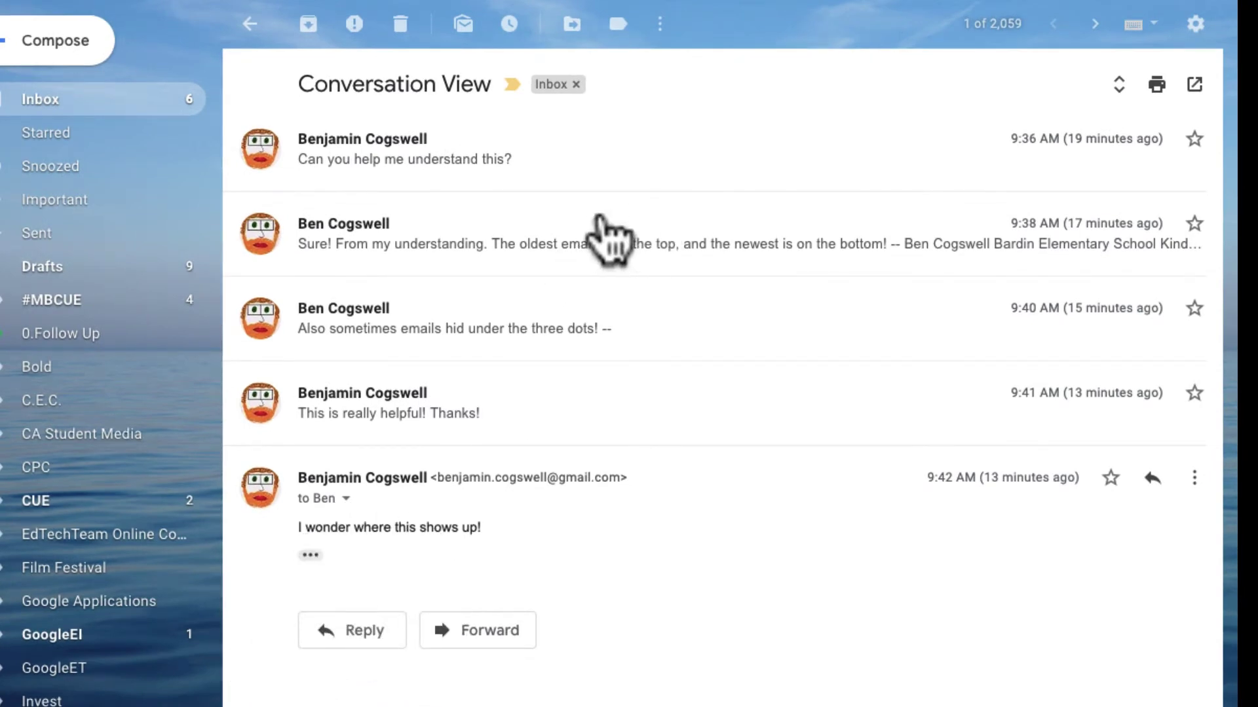
# Expand the 9:38 AM reply, view and dismiss its More actions menu, then browse the thread.
pyautogui.click(610, 240)
pyautogui.scroll(-1, 609, 239)
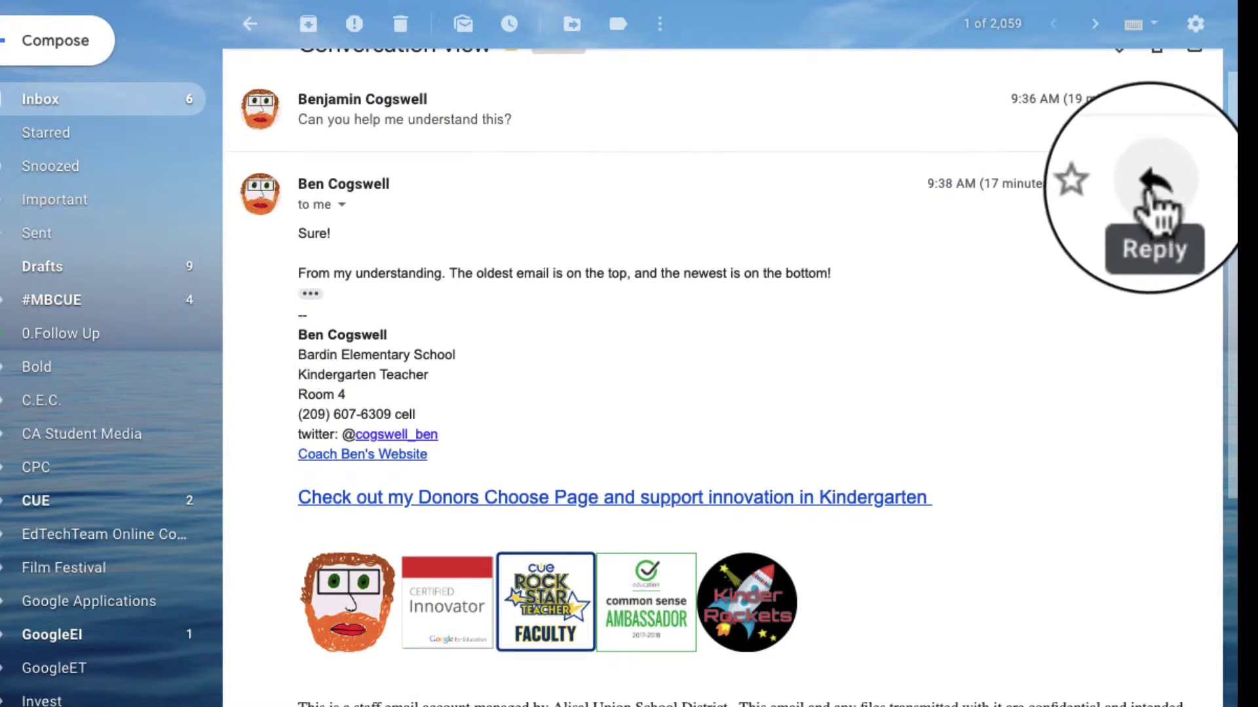
pyautogui.click(1204, 182)
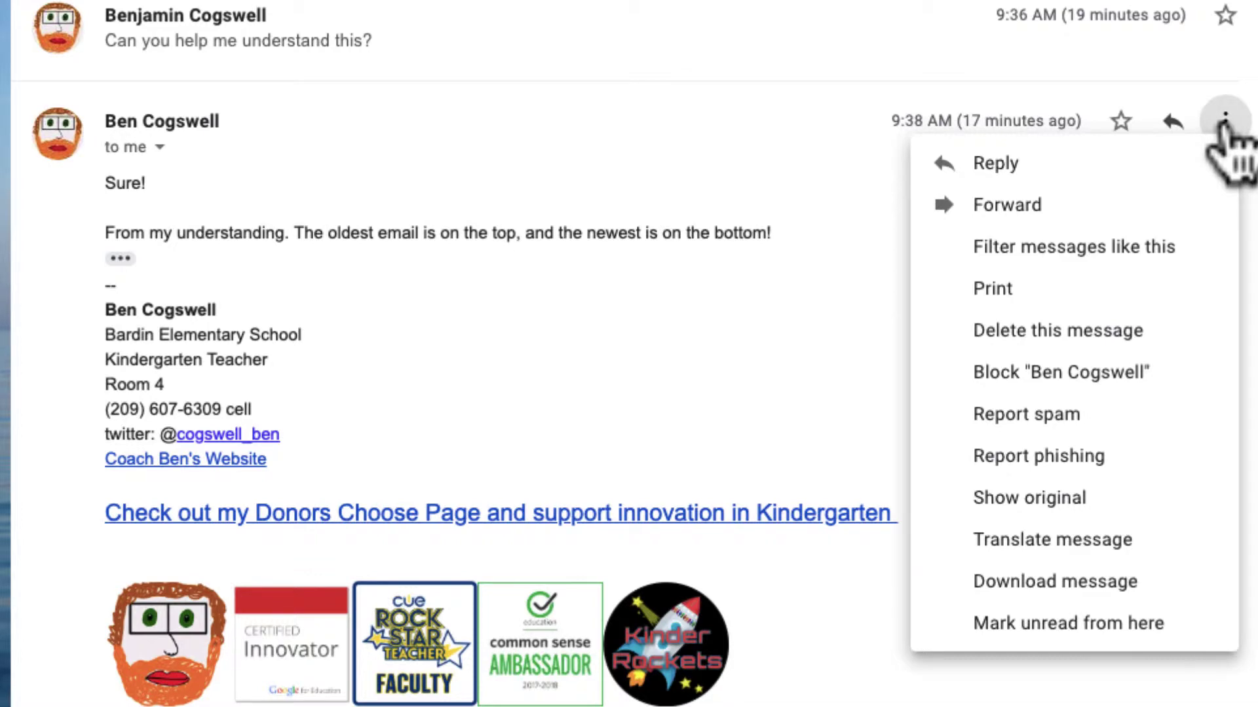
pyautogui.click(1223, 125)
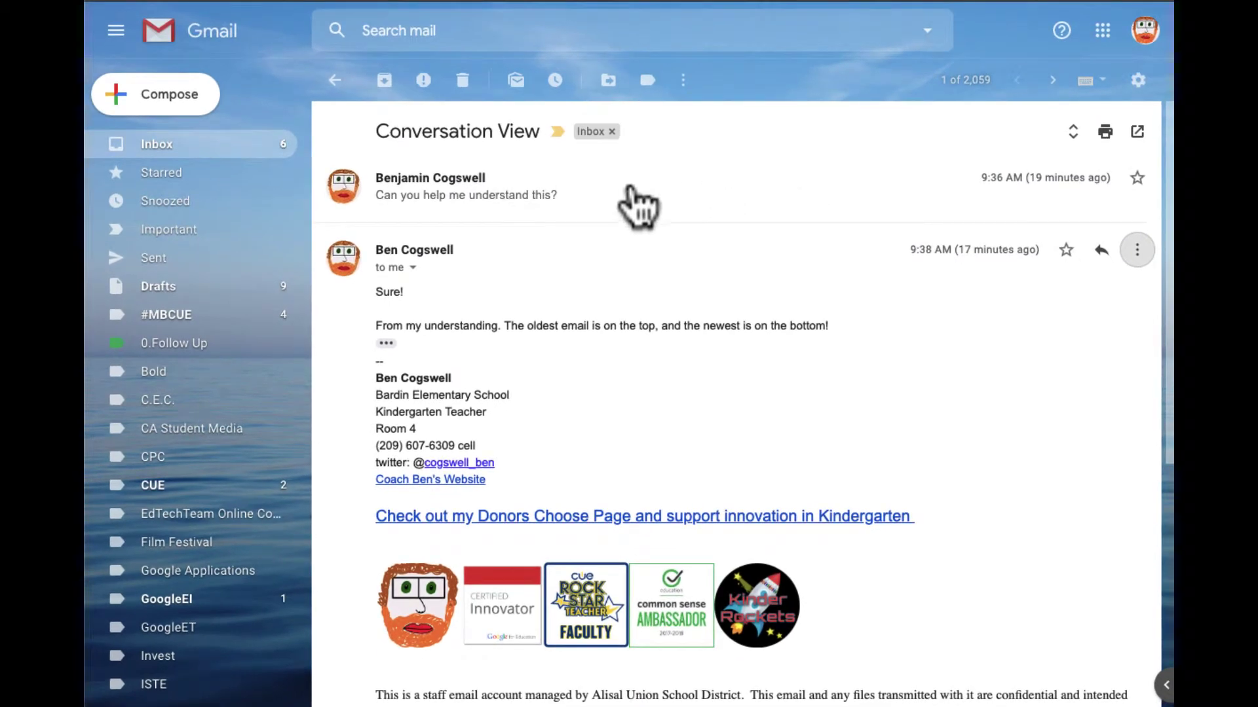
pyautogui.scroll(-6, 577, 278)
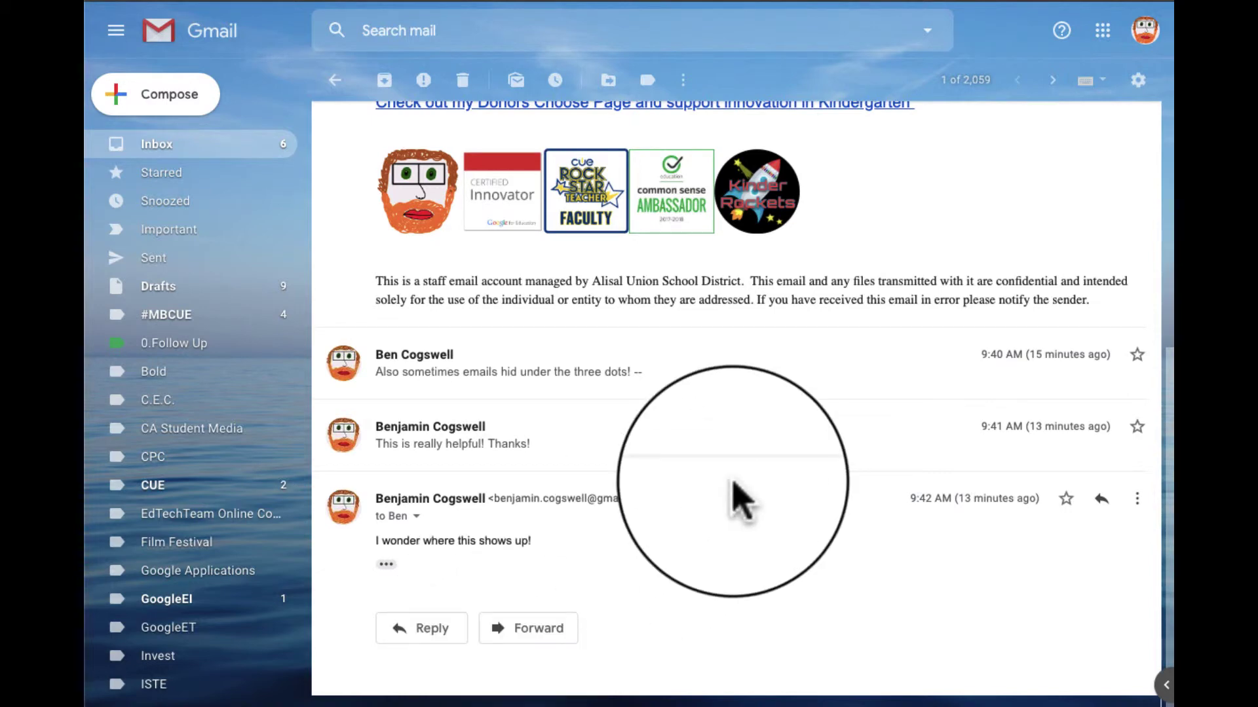
pyautogui.scroll(6, 740, 501)
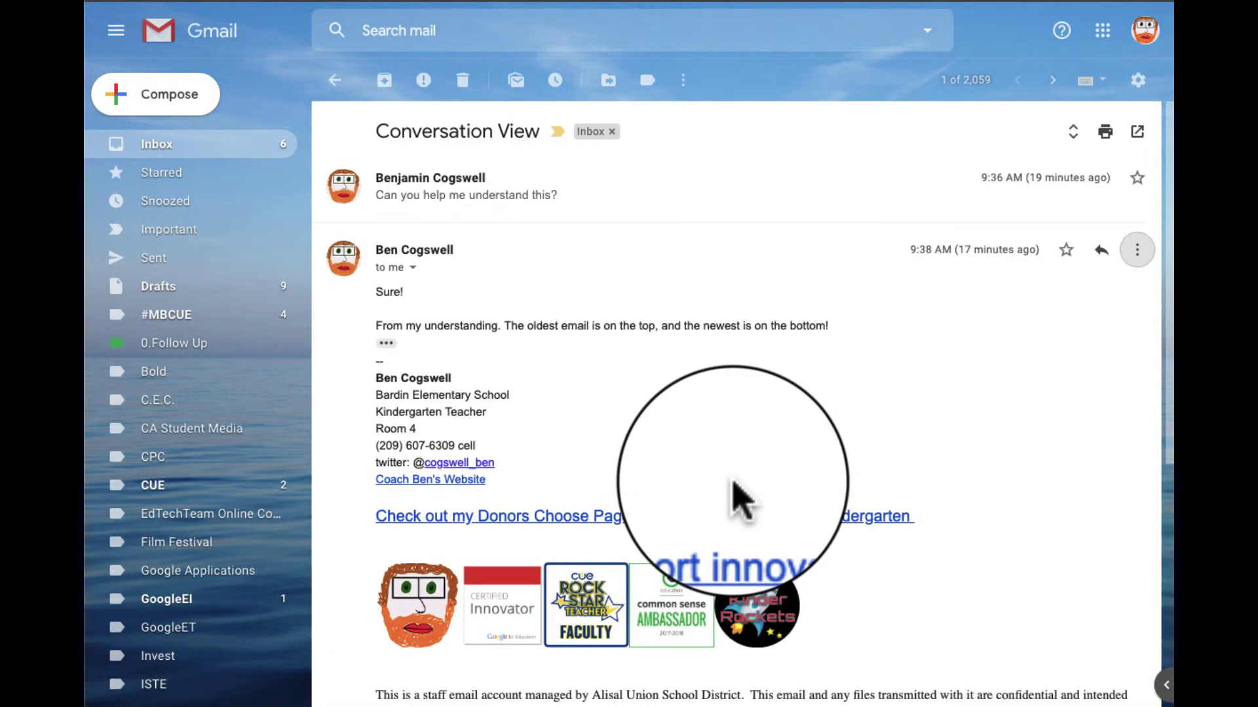
# Back in the Primary inbox, mark the thread unread and archive it, undoing each action.
pyautogui.click(325, 80)
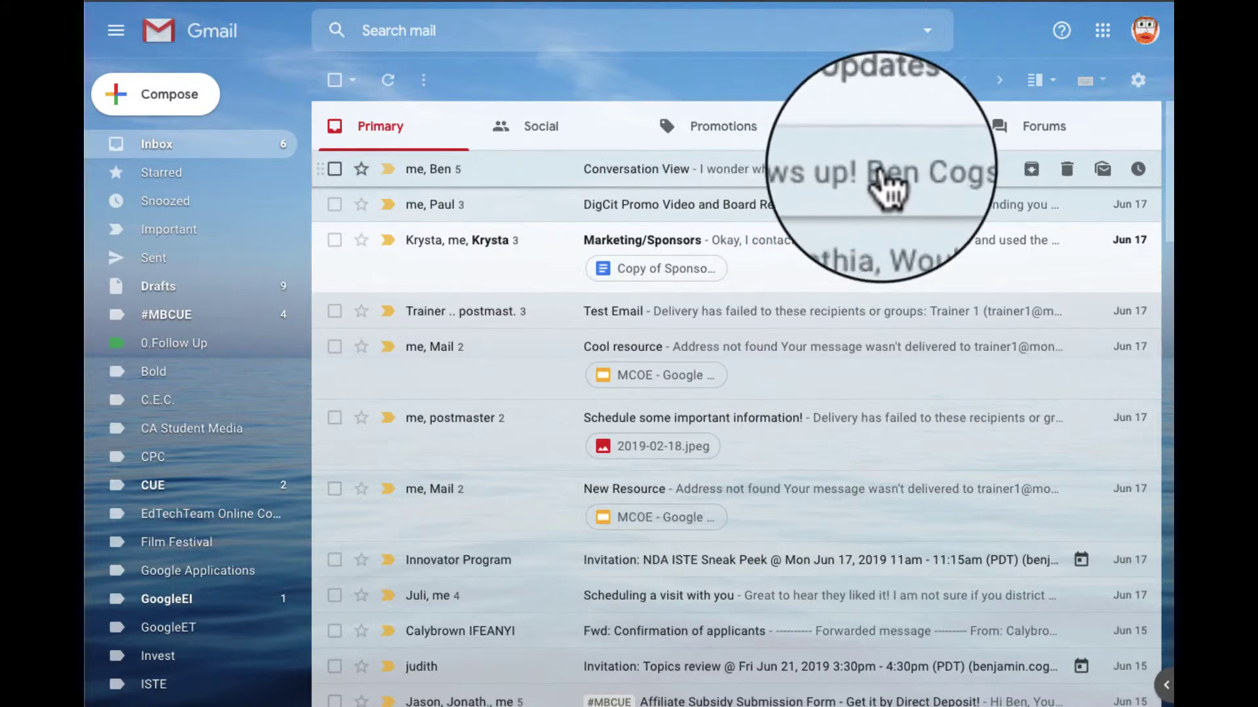
pyautogui.click(1100, 171)
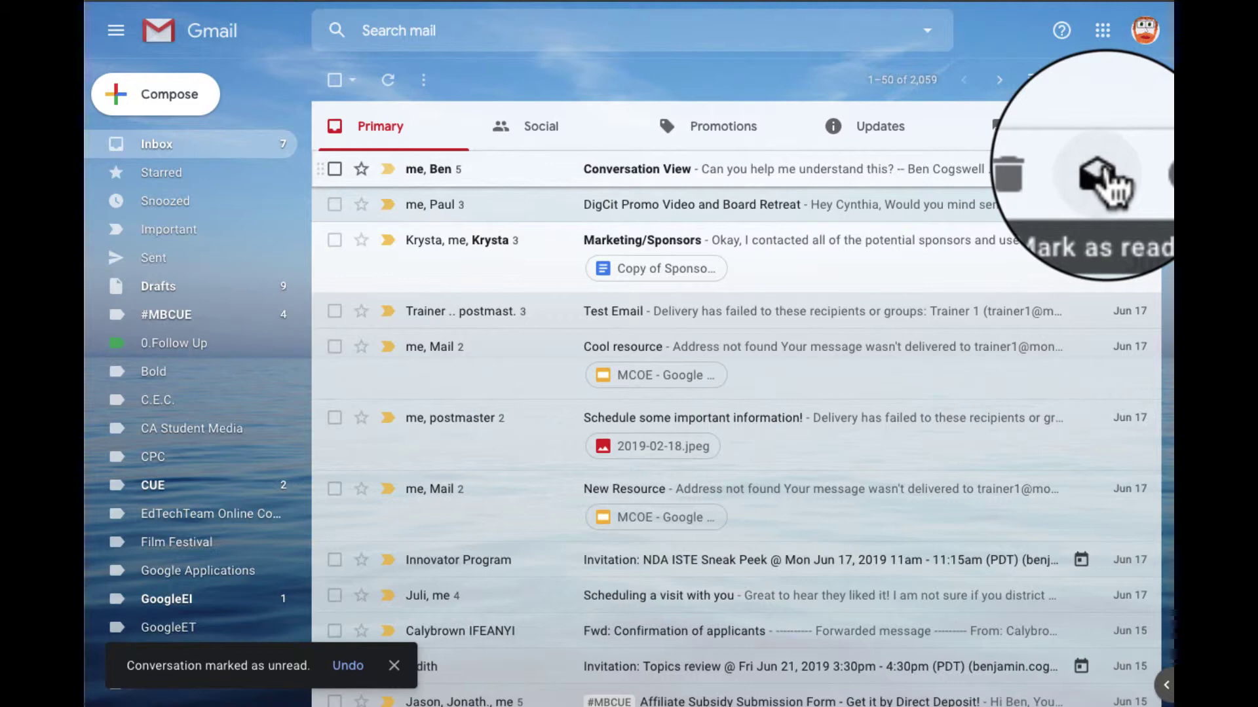
pyautogui.click(348, 665)
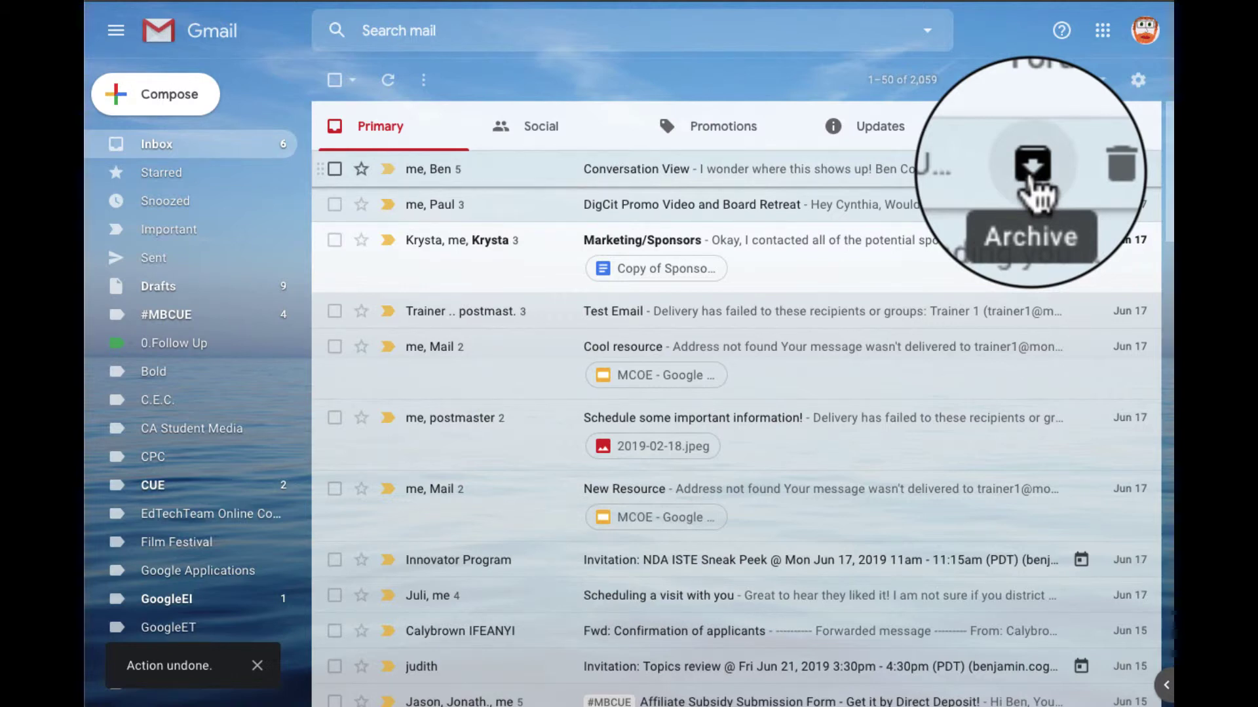
pyautogui.click(1032, 169)
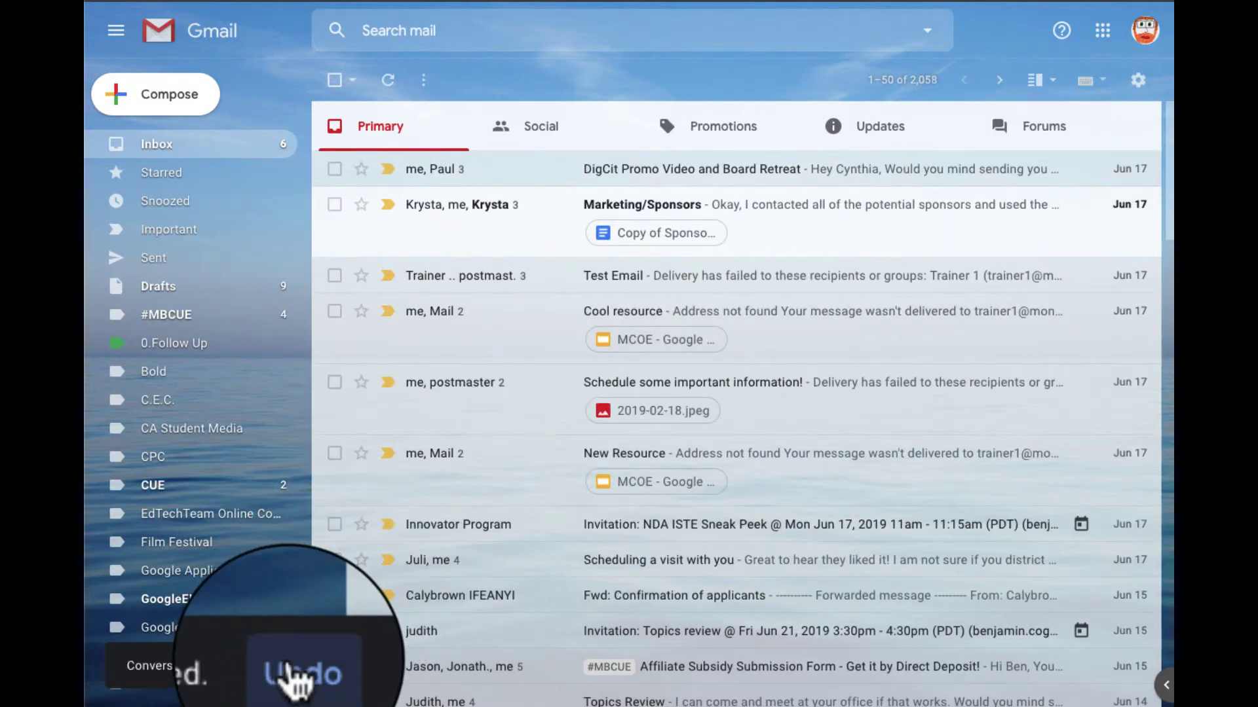
pyautogui.click(292, 666)
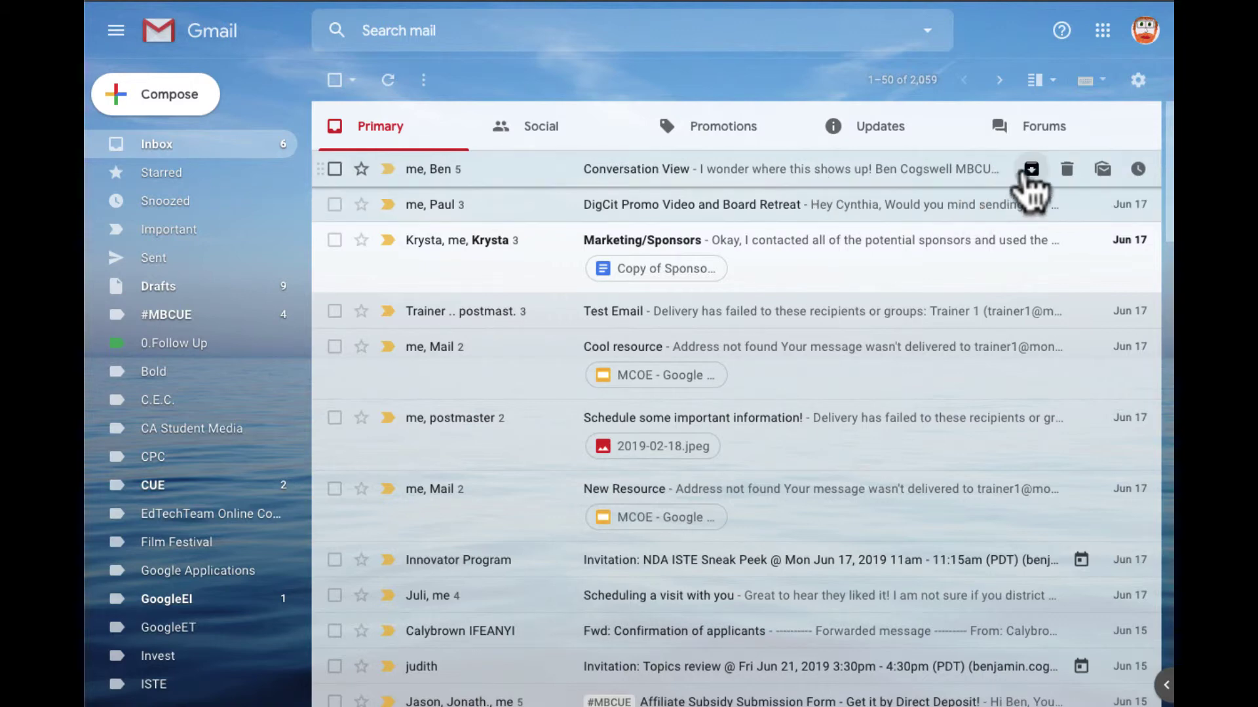
# Select 'Conversation view off' in Gmail's General settings and save the changes.
pyautogui.click(1137, 85)
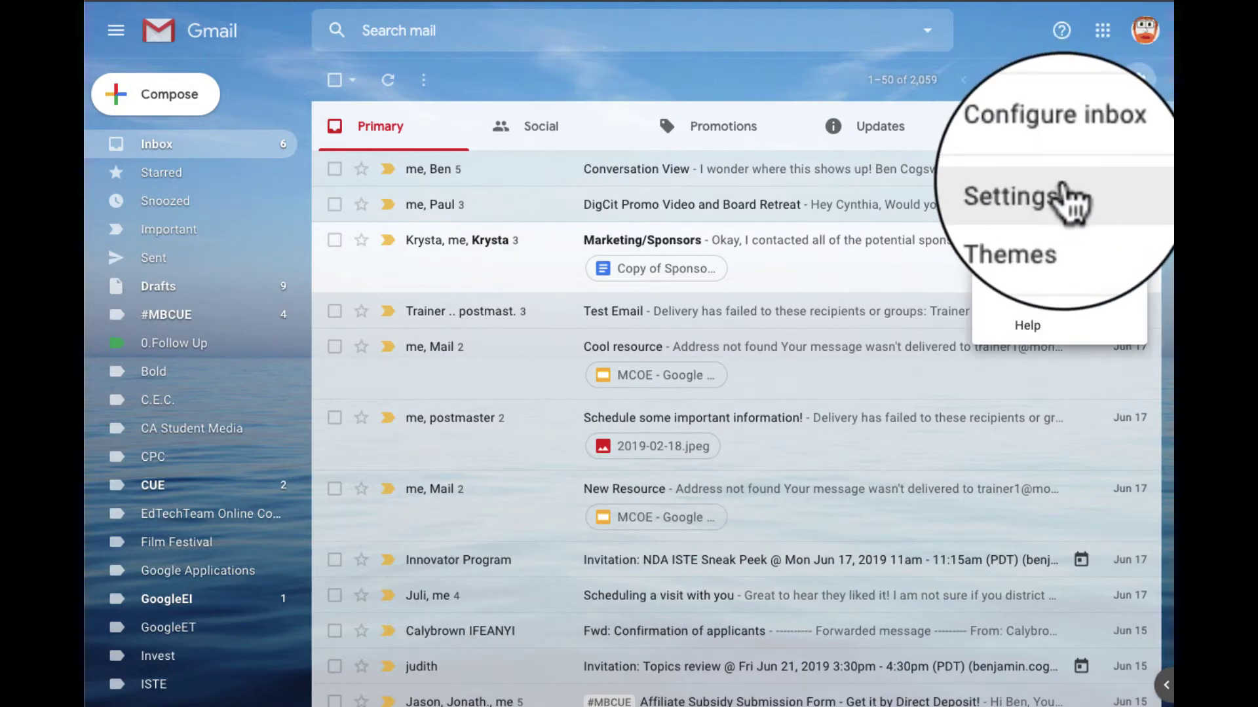
pyautogui.click(1041, 189)
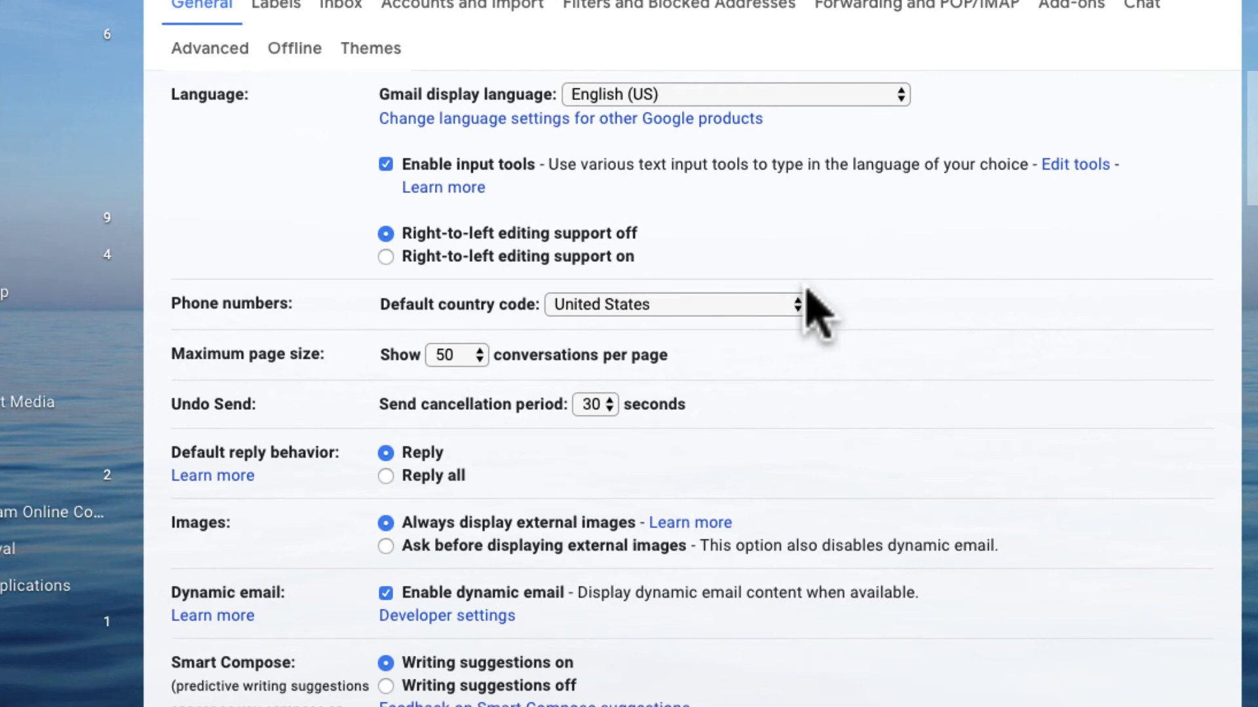
pyautogui.scroll(-3, 816, 313)
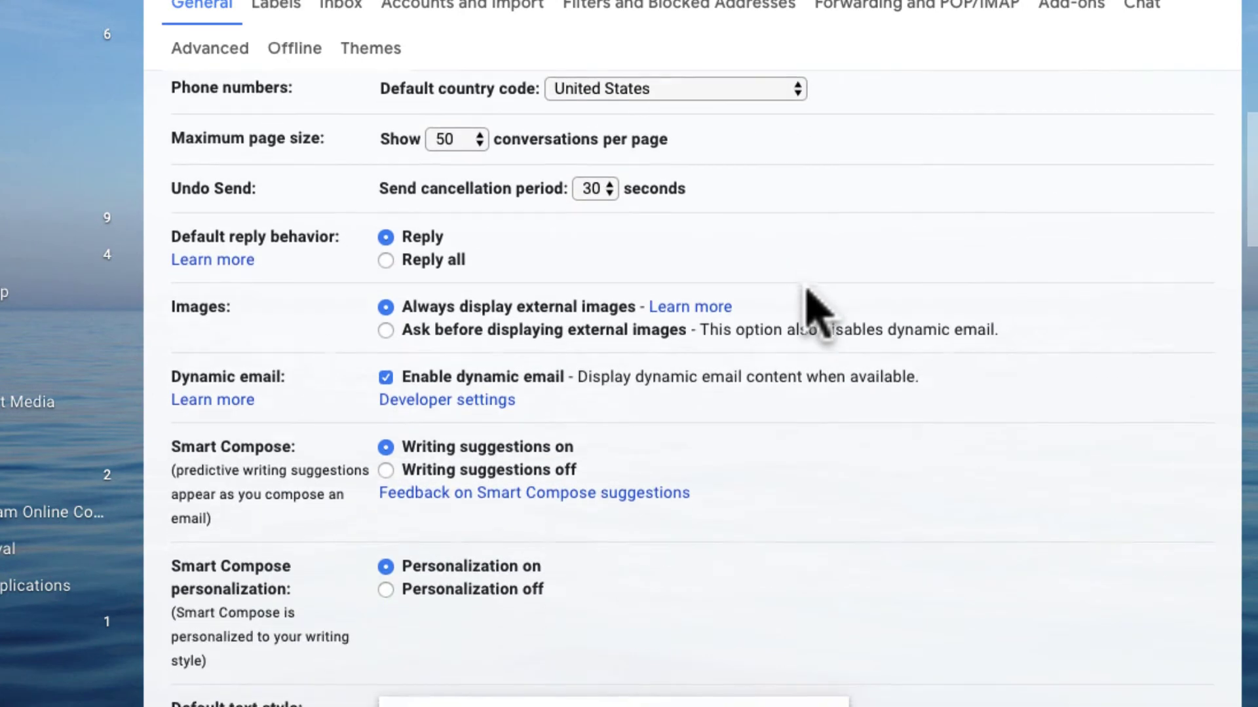
pyautogui.scroll(-6, 815, 309)
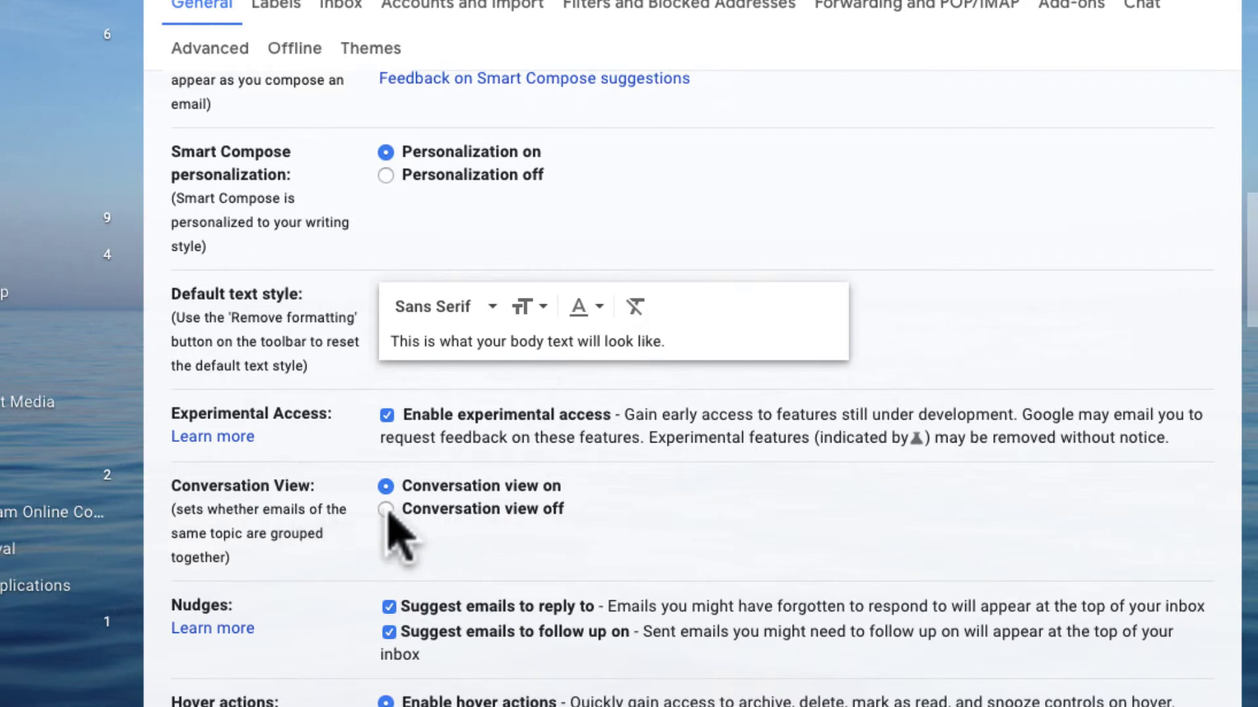
pyautogui.click(386, 510)
pyautogui.scroll(-15, 389, 515)
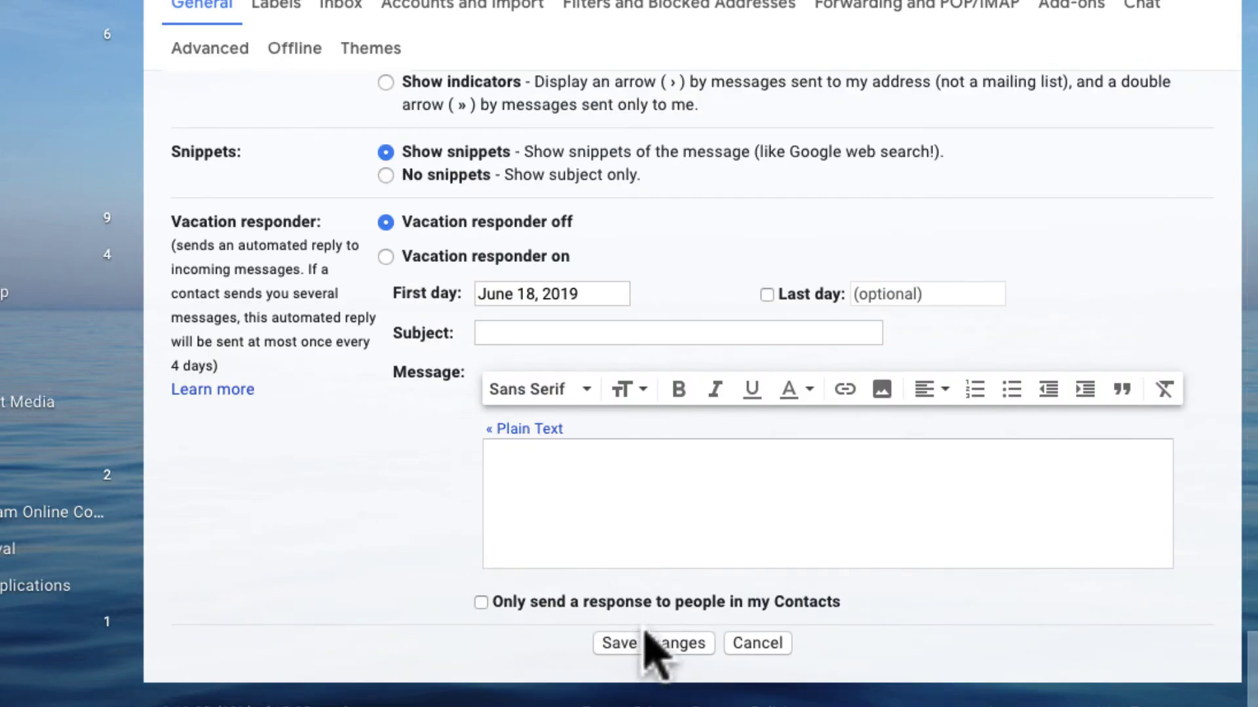
pyautogui.click(655, 645)
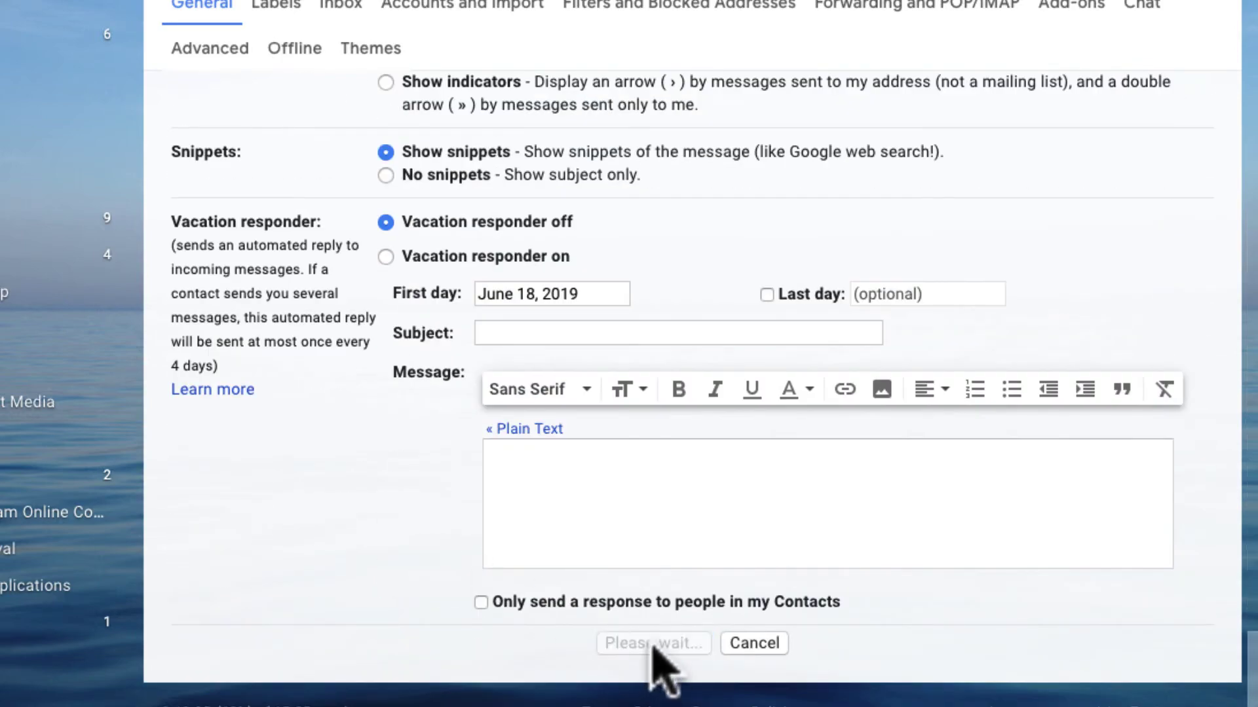